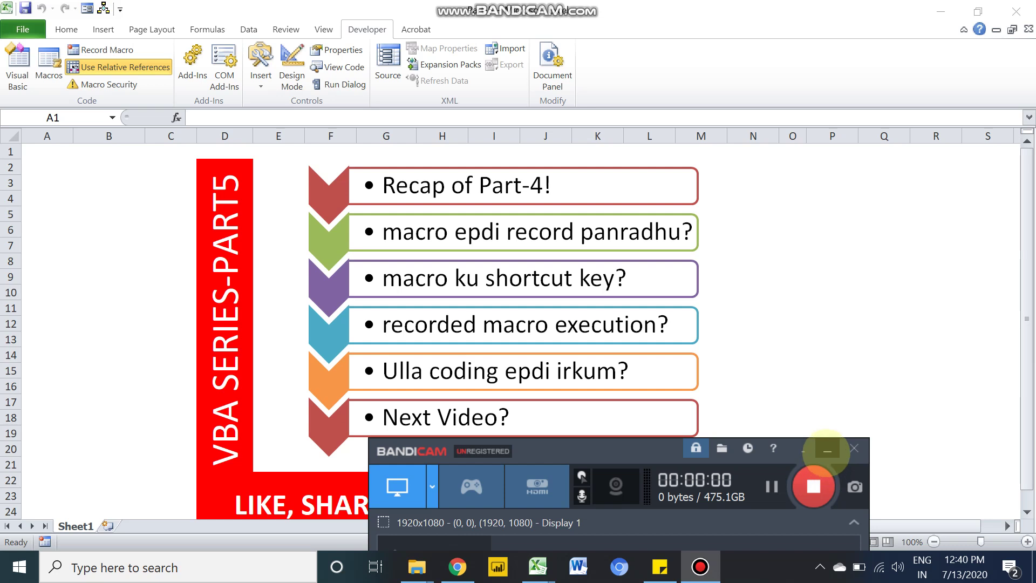
- Add a blank worksheet, Sheet5, with Use Relative References switched on
left_click(828, 451)
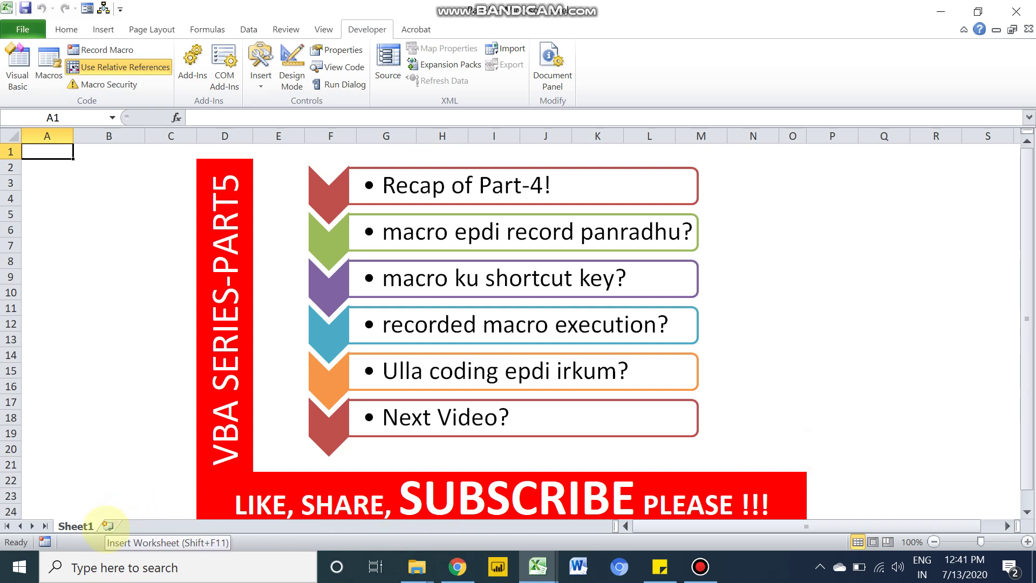
left_click(108, 525)
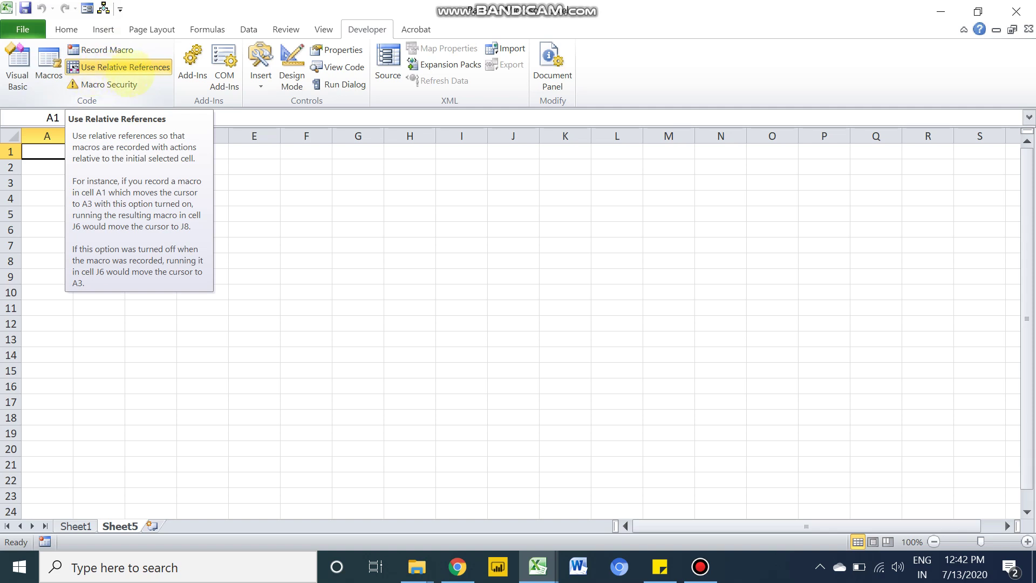
left_click(127, 67)
- Name the new macro 'task' and give it the shortcut Ctrl+Shift+A
left_click(102, 50)
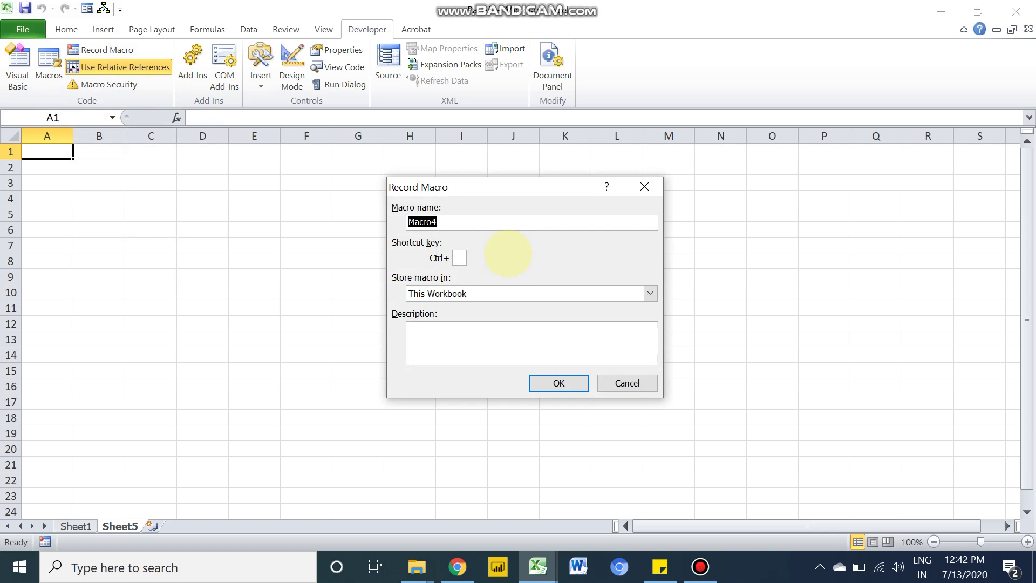
type("task")
left_click(459, 258)
type("A")
key("BackSpace")
type("A")
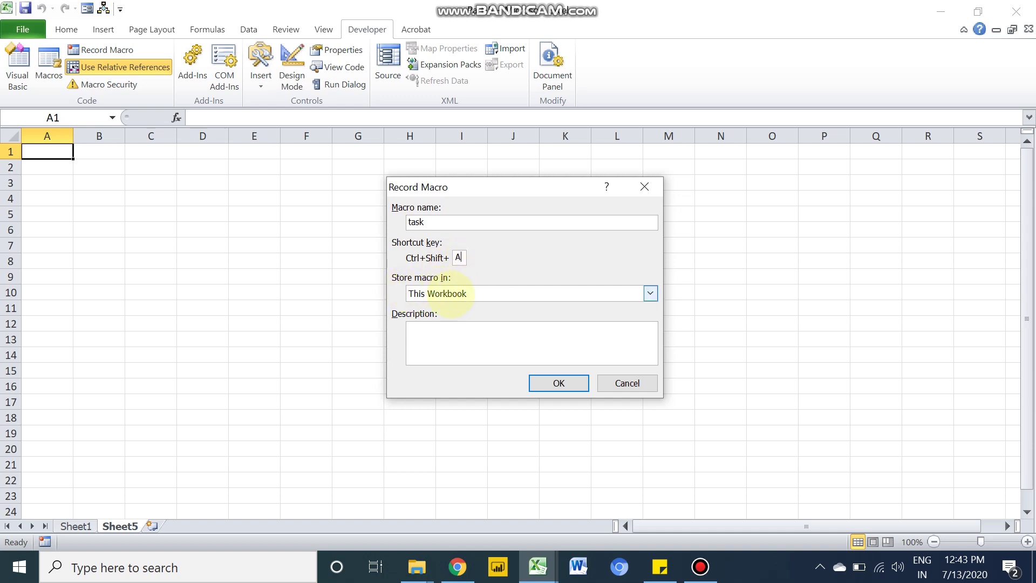
- Keep the macro stored in This Workbook and describe it as 'Used for carrying out 6 tasks'
left_click(452, 294)
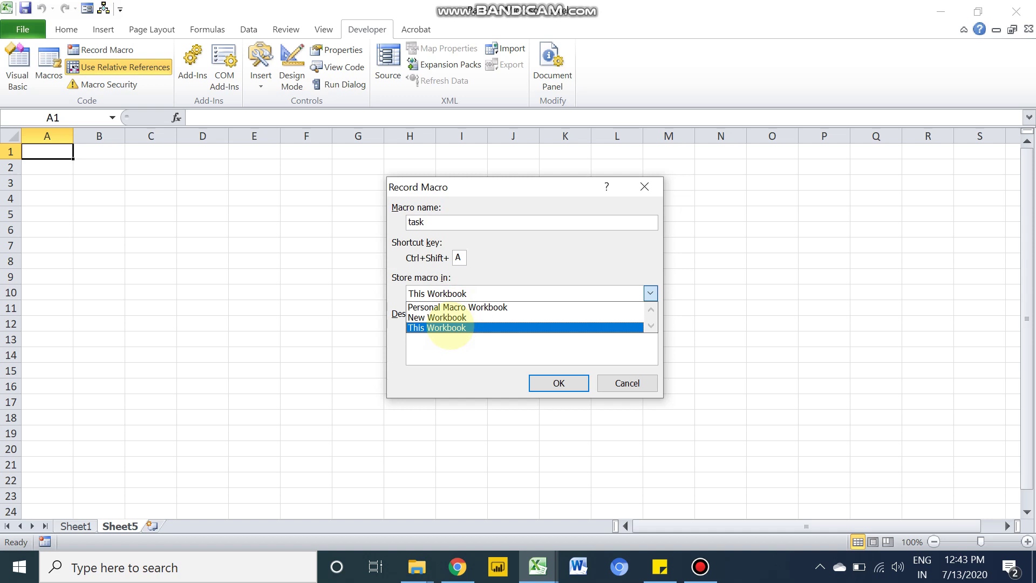
left_click(449, 327)
left_click(450, 326)
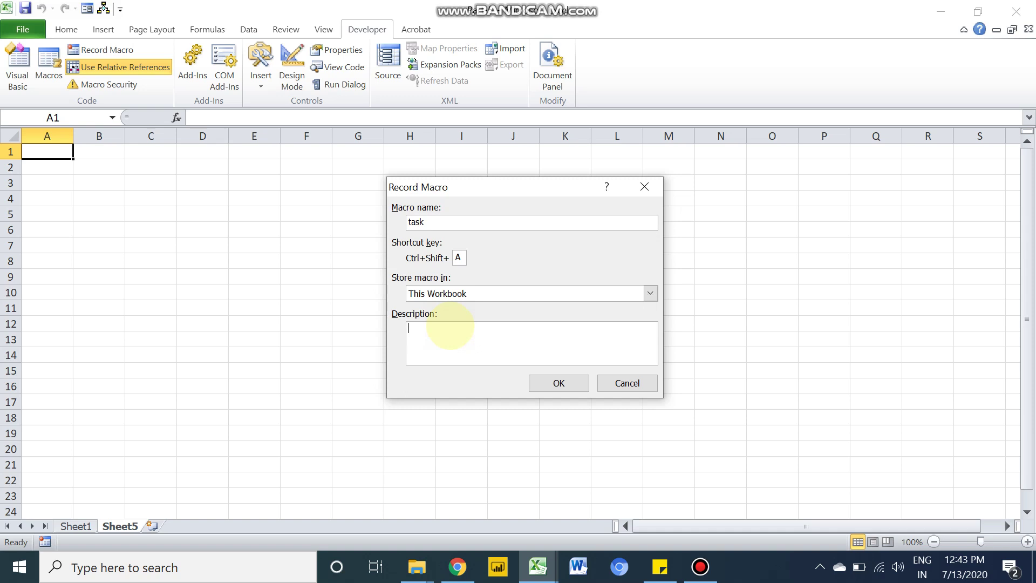
type("Used")
type("for ")
type("carryin")
type("g out 6 ")
type("t")
type("asks")
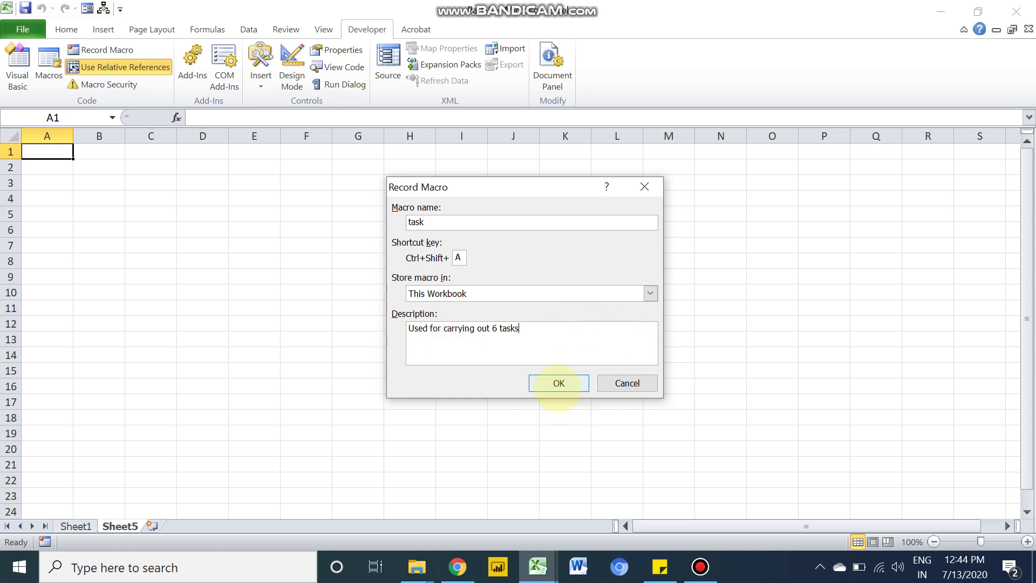
- After the duplicate-shortcut warning, rename the macro to task_new
left_click(558, 383)
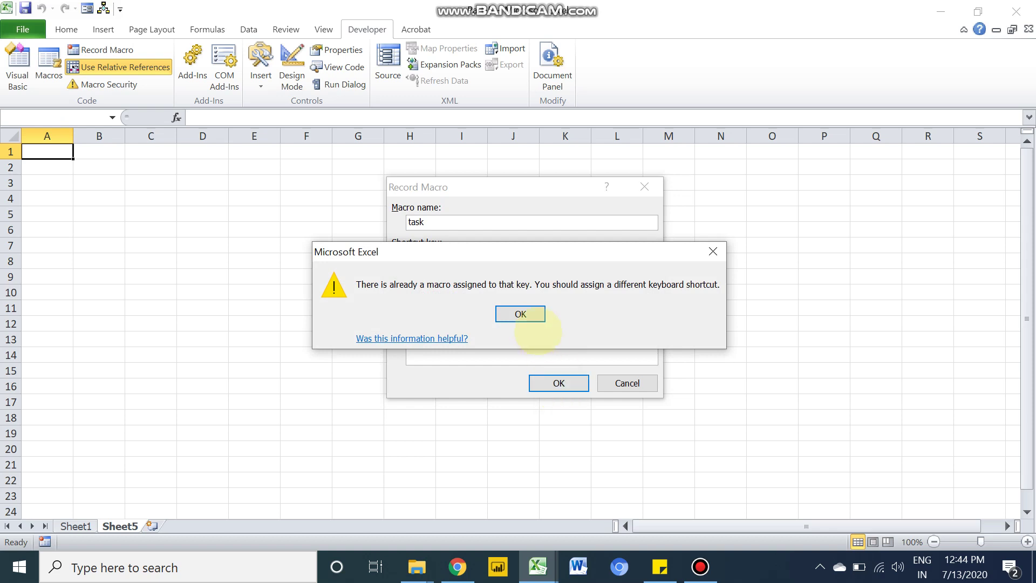
left_click(524, 315)
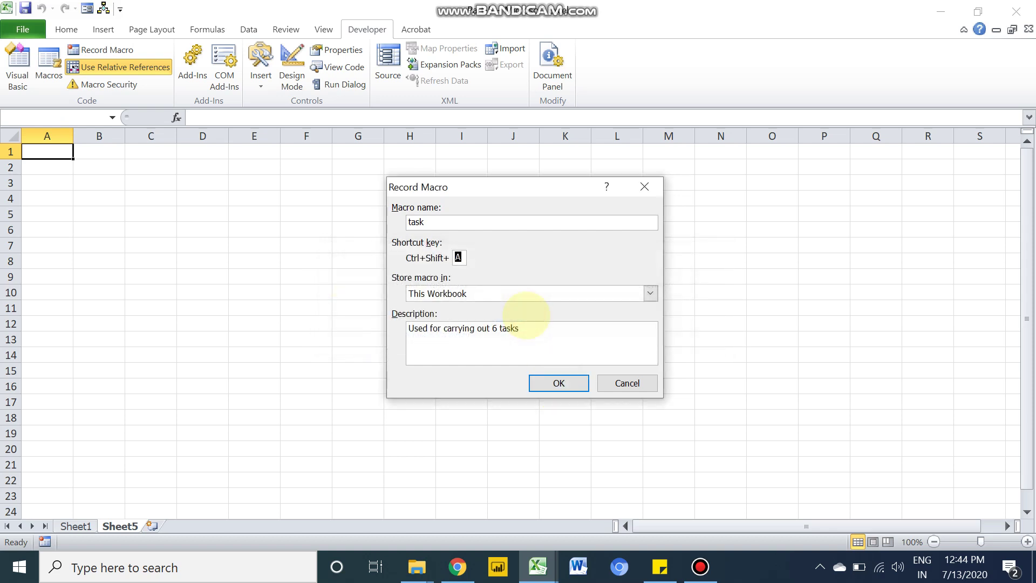
left_click(478, 223)
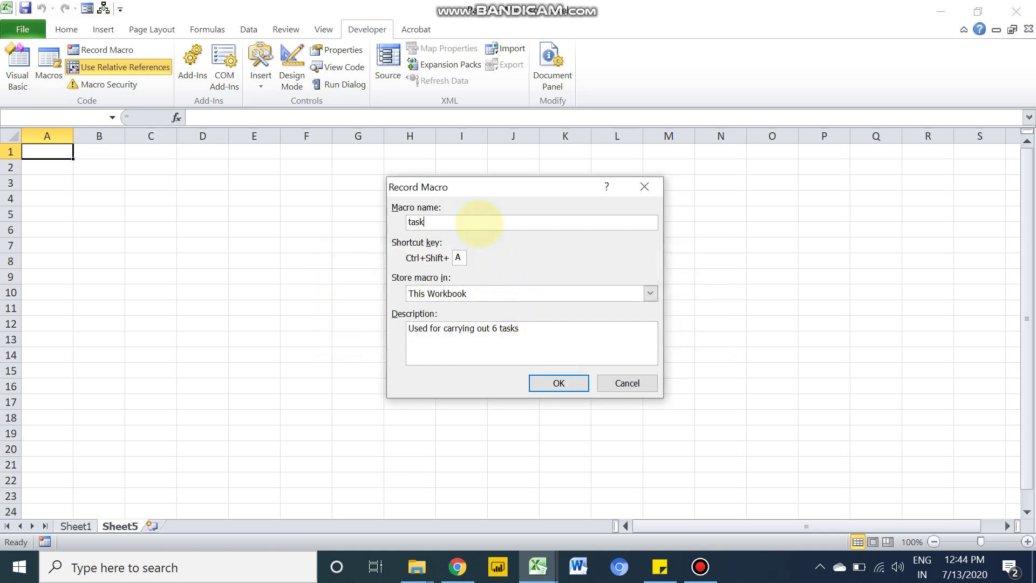
double_click(478, 223)
left_click(479, 223)
type("new")
- Clear the repeated warning and change the shortcut to Ctrl+Shift+B
left_click(537, 383)
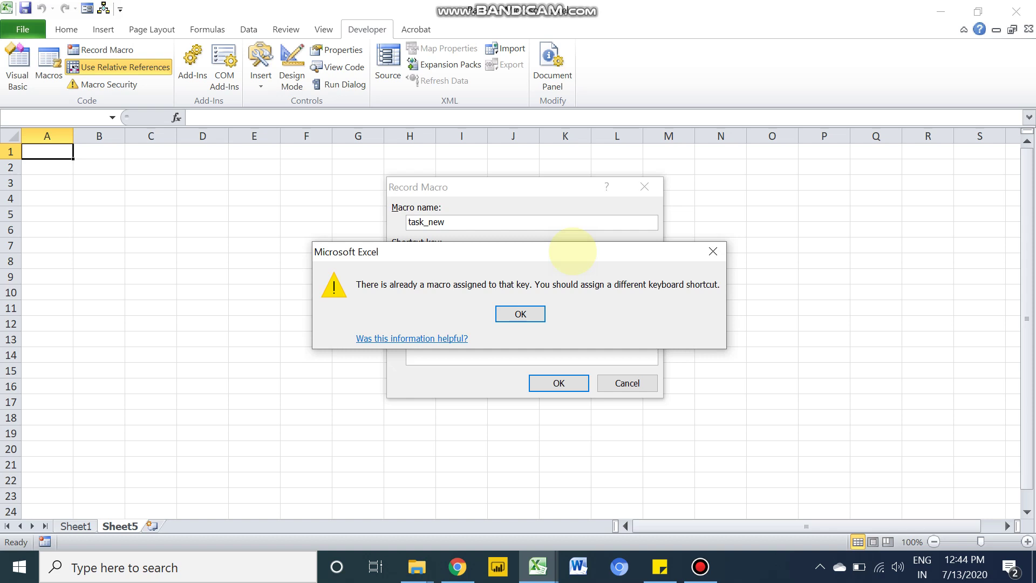
left_click_drag(573, 250, 577, 295)
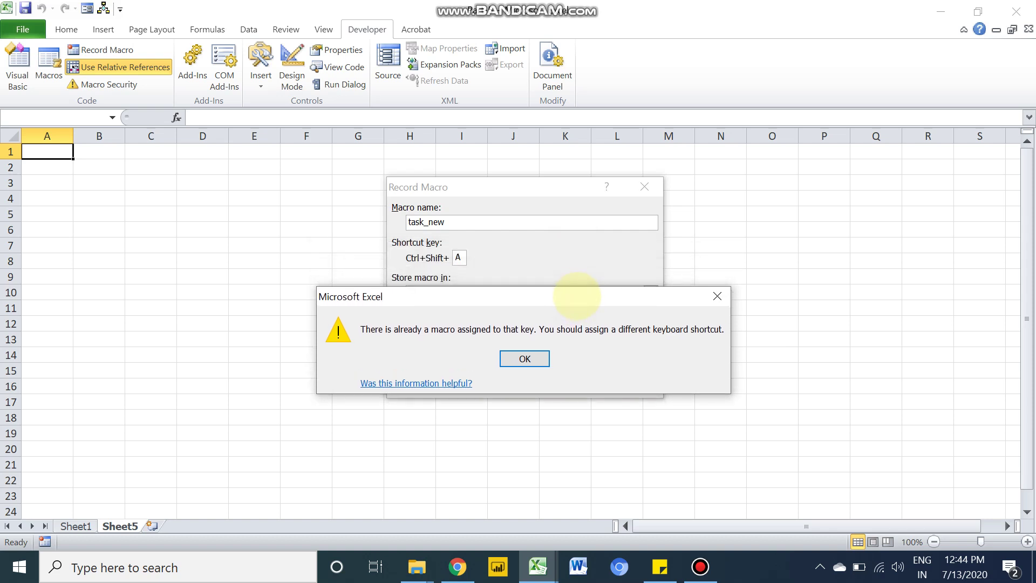
left_click(527, 358)
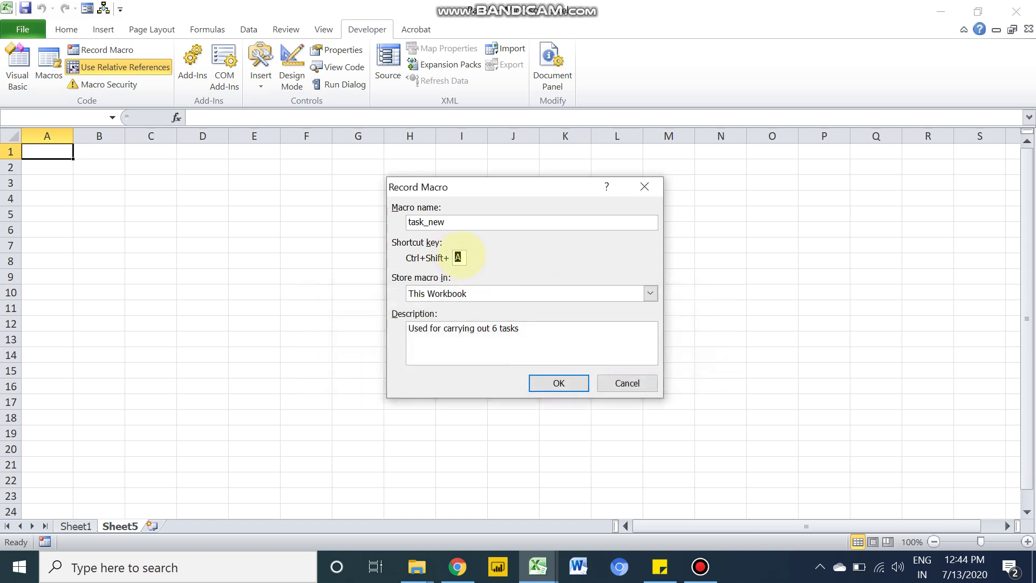
type("B")
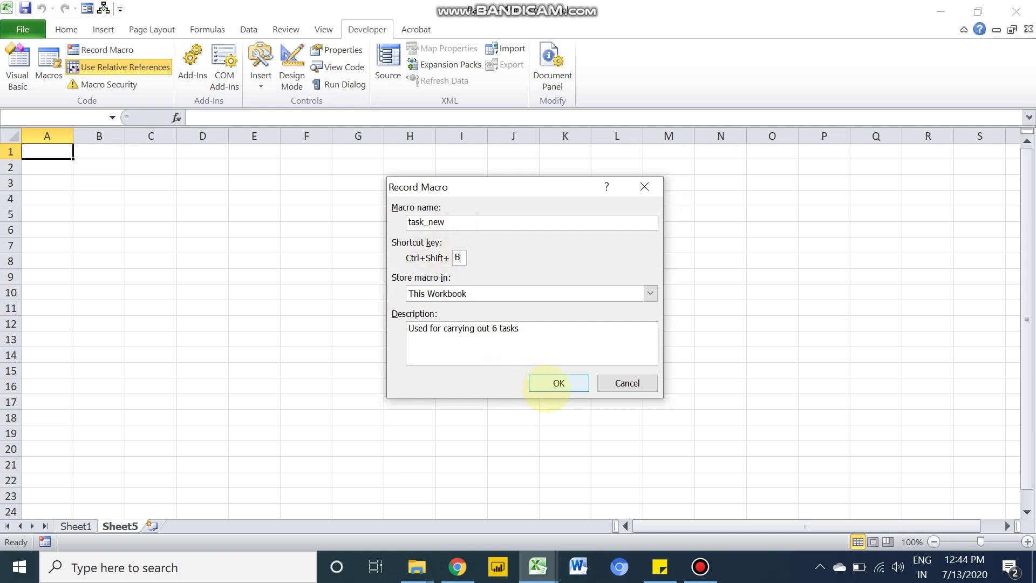
- Start recording the task_new macro on blank Sheet5
left_click(546, 384)
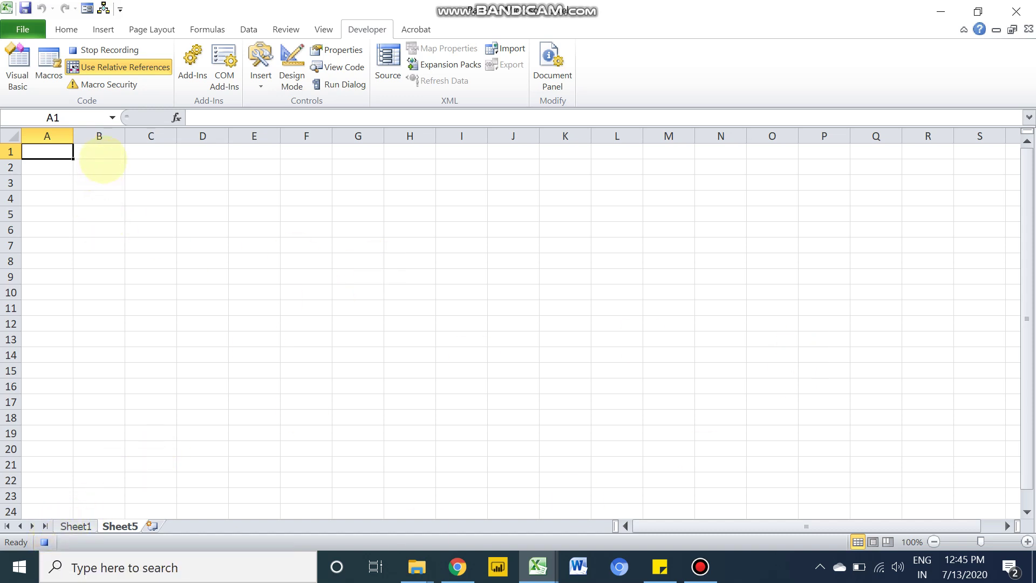
- Enter the word Analytics into every cell of A1:D7 at once
left_click_drag(45, 151, 215, 251)
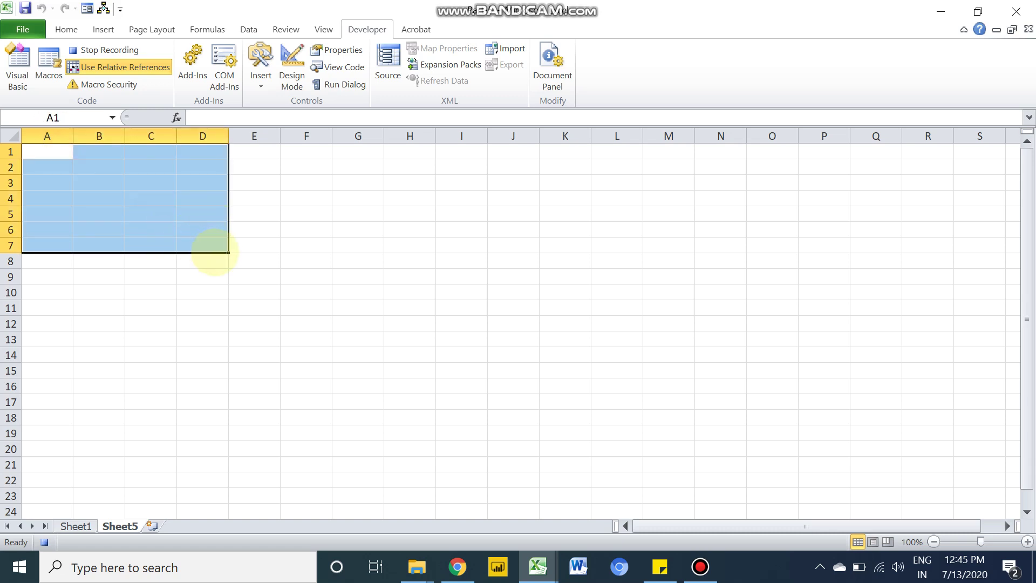
type("Analytucs")
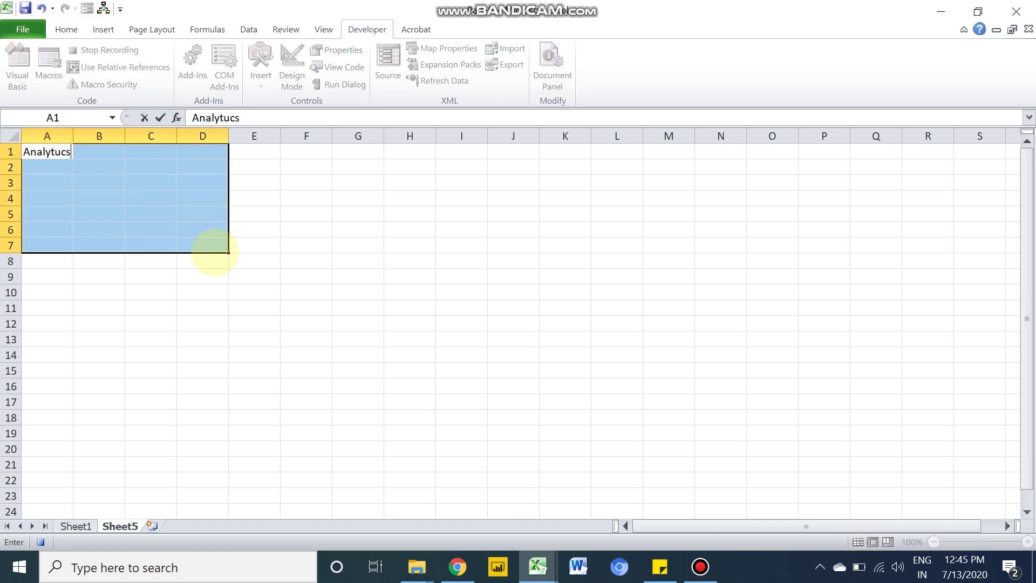
key("BackSpace")
key("BackSpace")
key("BackSpace")
type("ics")
key("ctrl+Return")
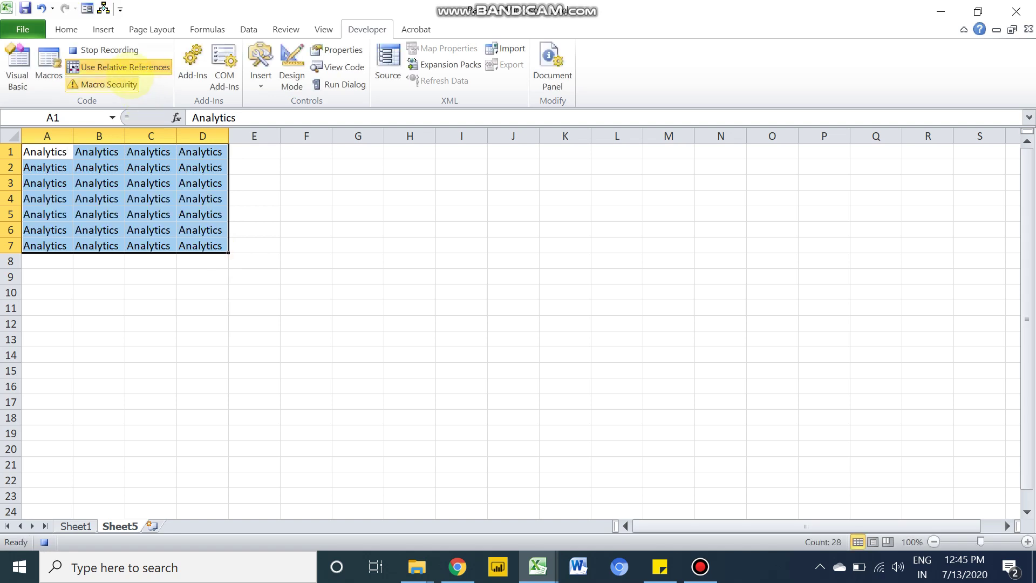
- Give the A1:D7 block a yellow fill with bold, underlined text
left_click(67, 29)
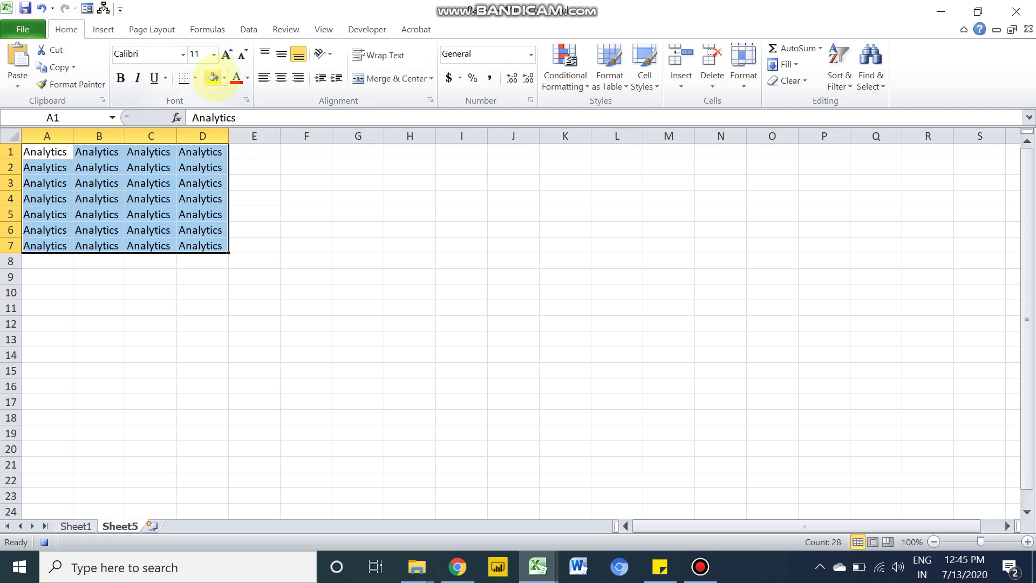
left_click(213, 77)
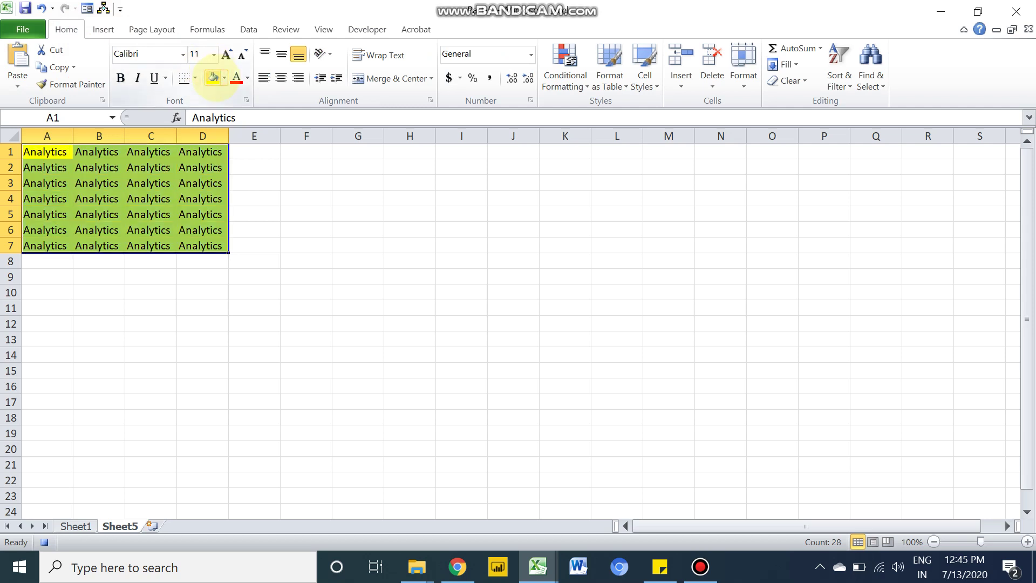
key("ctrl+b")
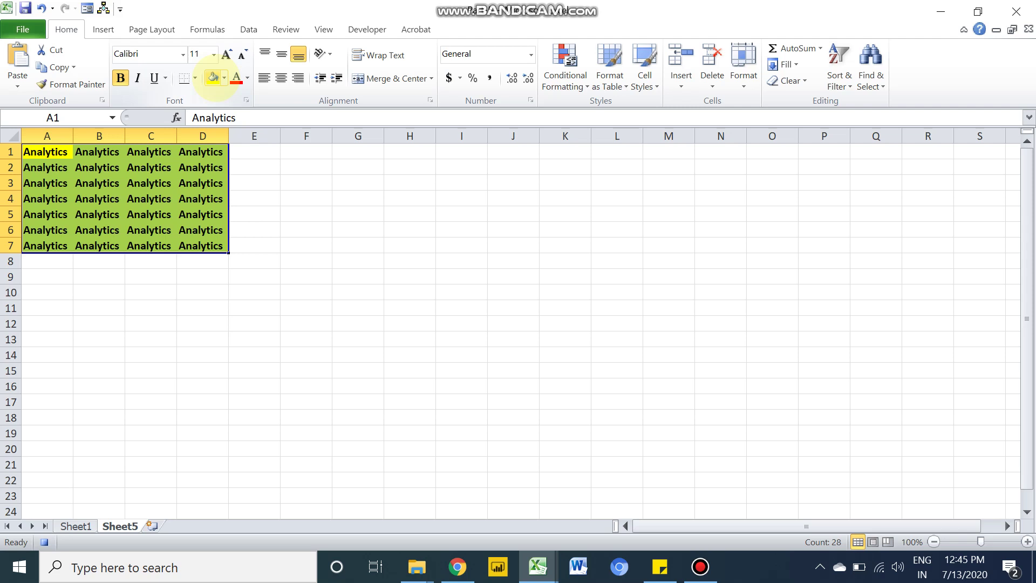
key("ctrl+u")
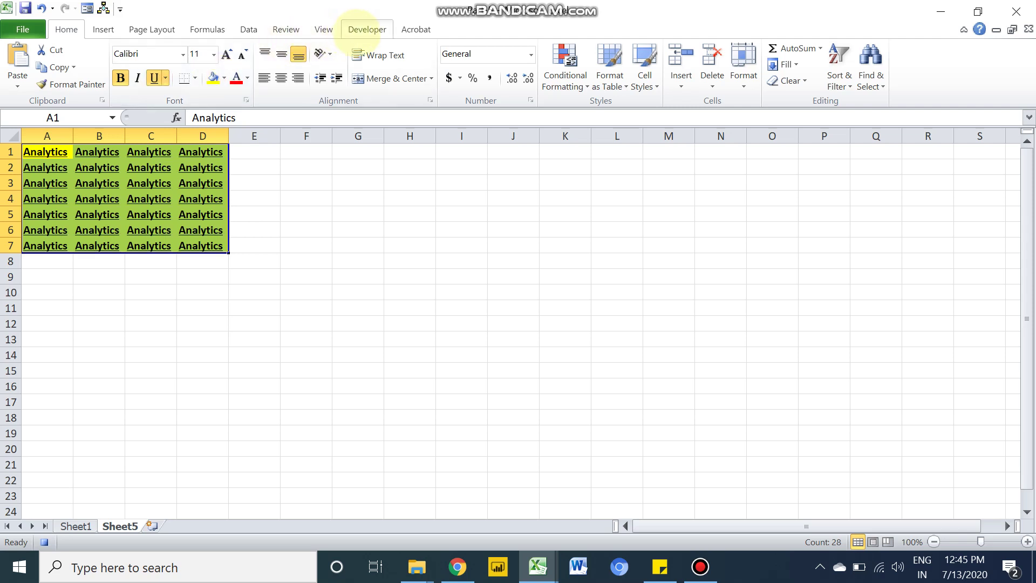
- Stop recording task_new and select cell F1 for the next block
left_click(360, 28)
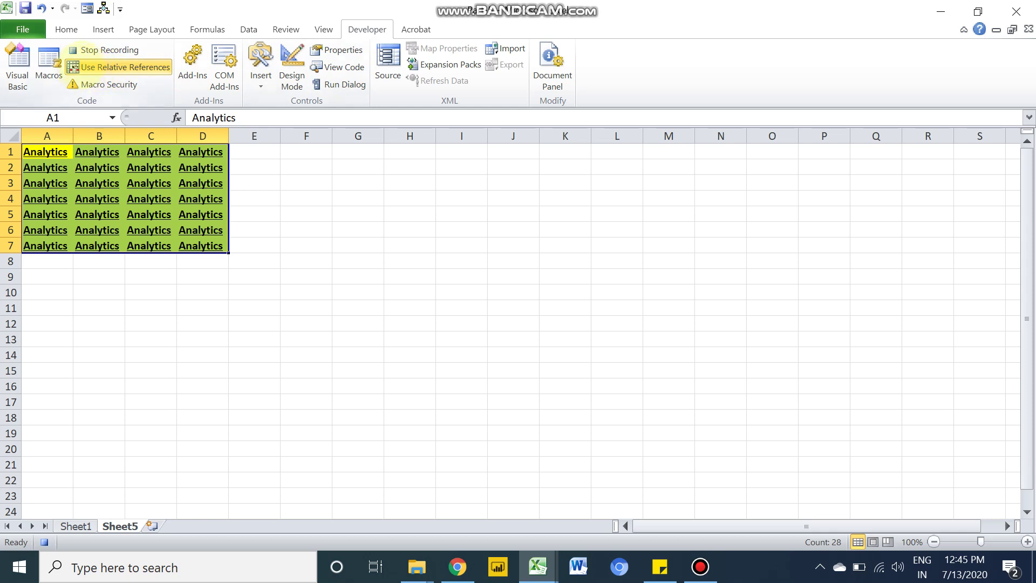
left_click(92, 49)
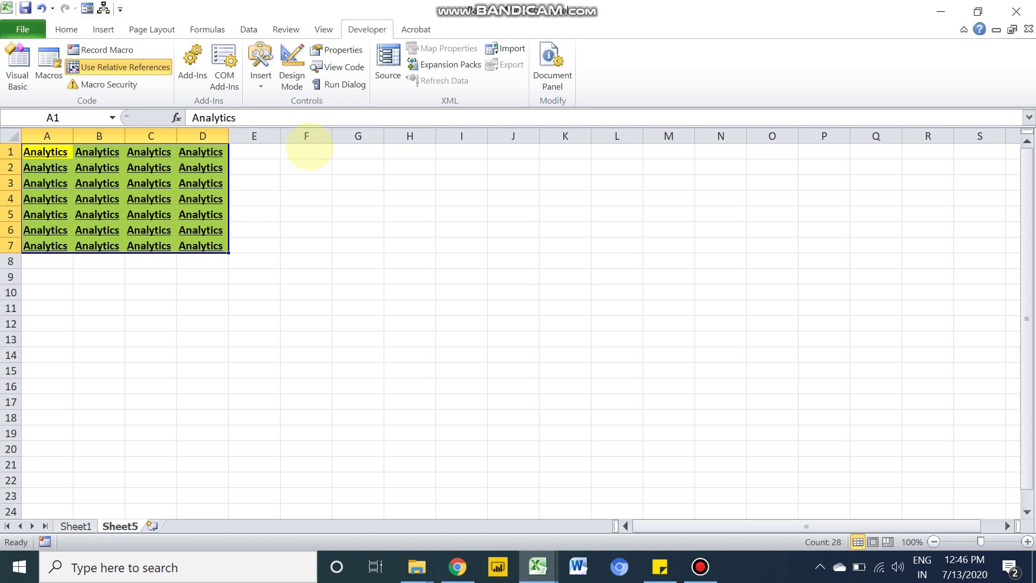
left_click(317, 153)
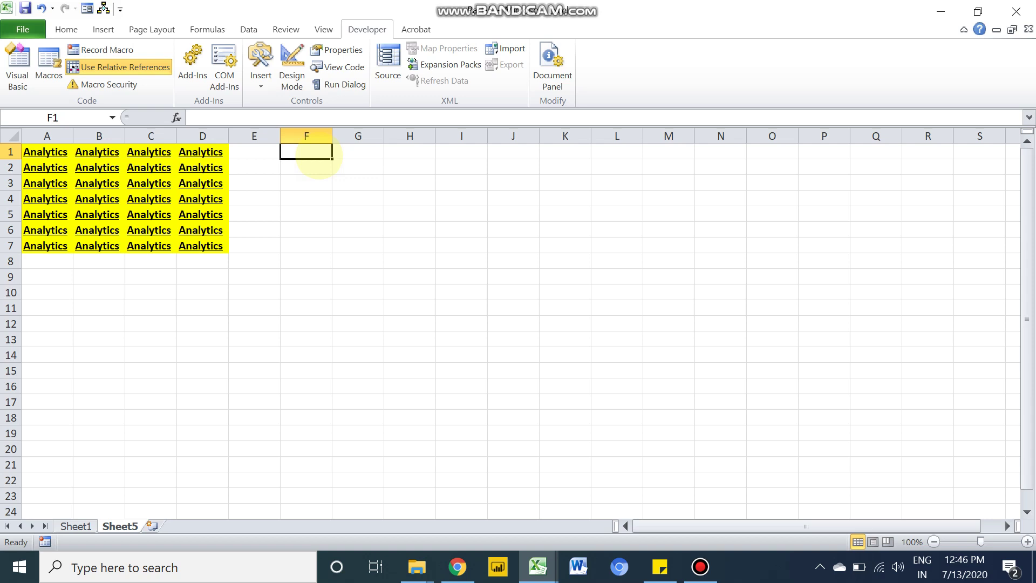
- Run task_new by its shortcut to fill F1:I7, then select F12 and open the macro list
key("ctrl+shift+a")
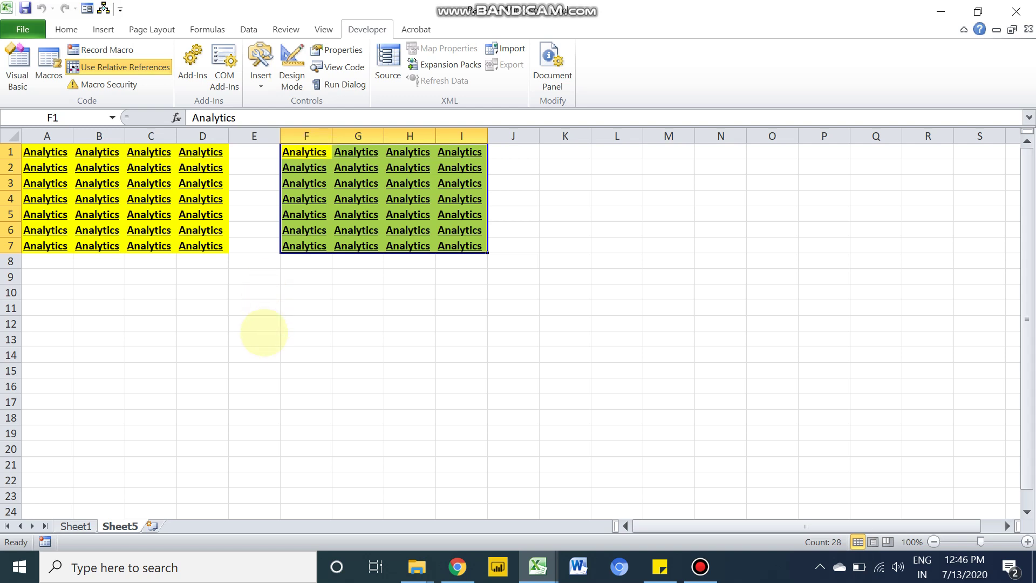
left_click(302, 321)
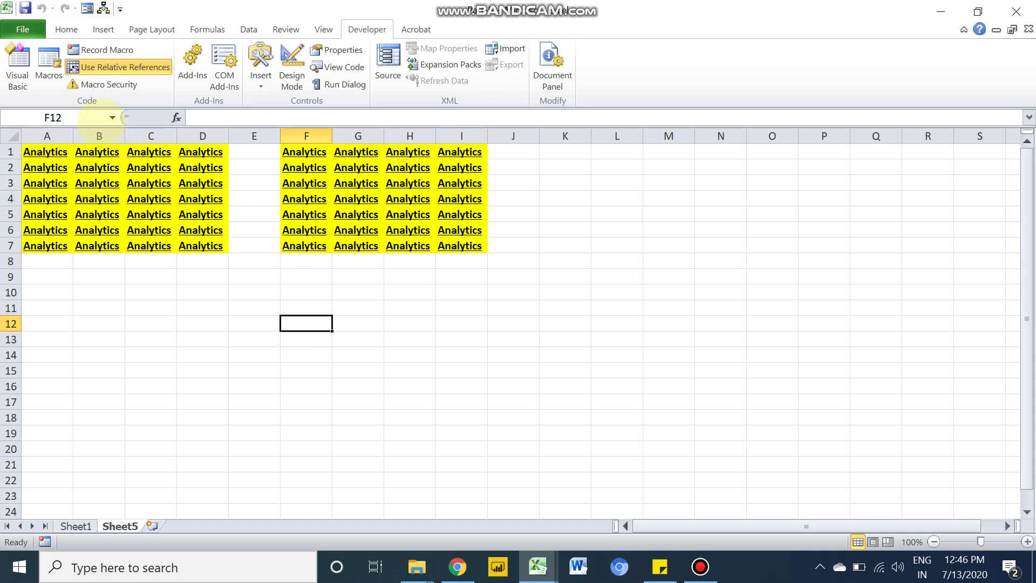
left_click(49, 70)
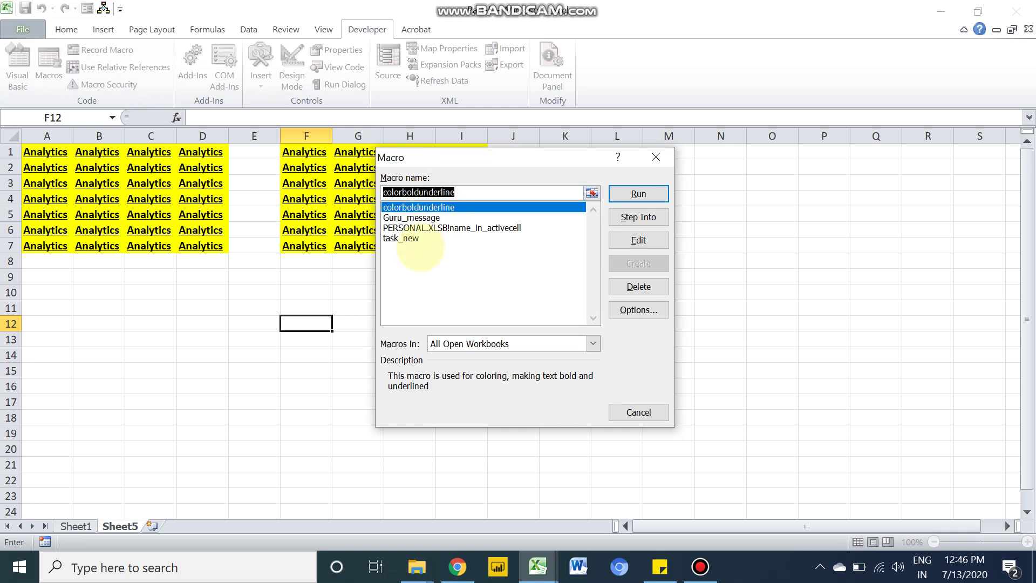
- Run task_new from the Macro dialog to fill F12:I18, then select K12
left_click(426, 217)
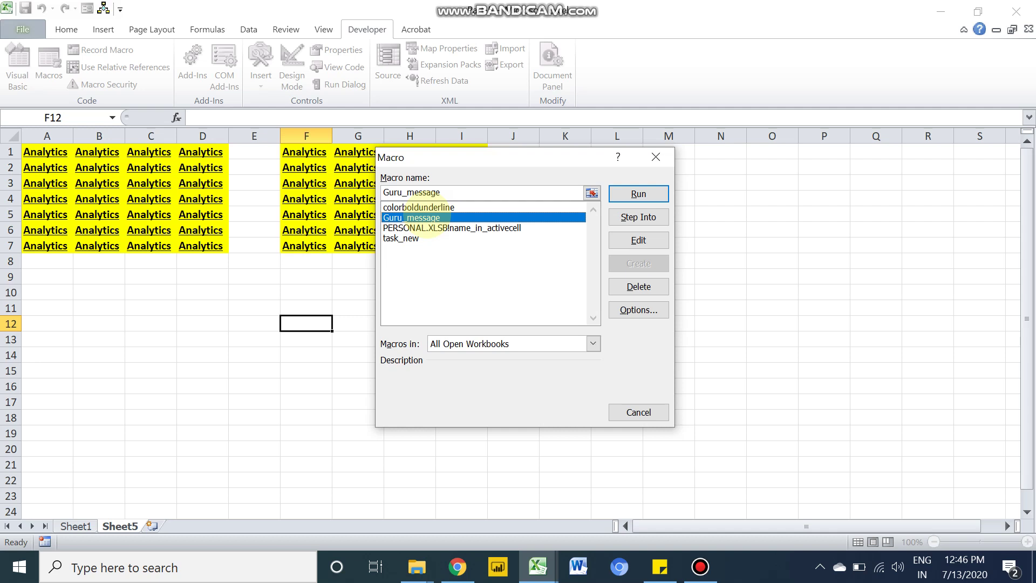
left_click(410, 239)
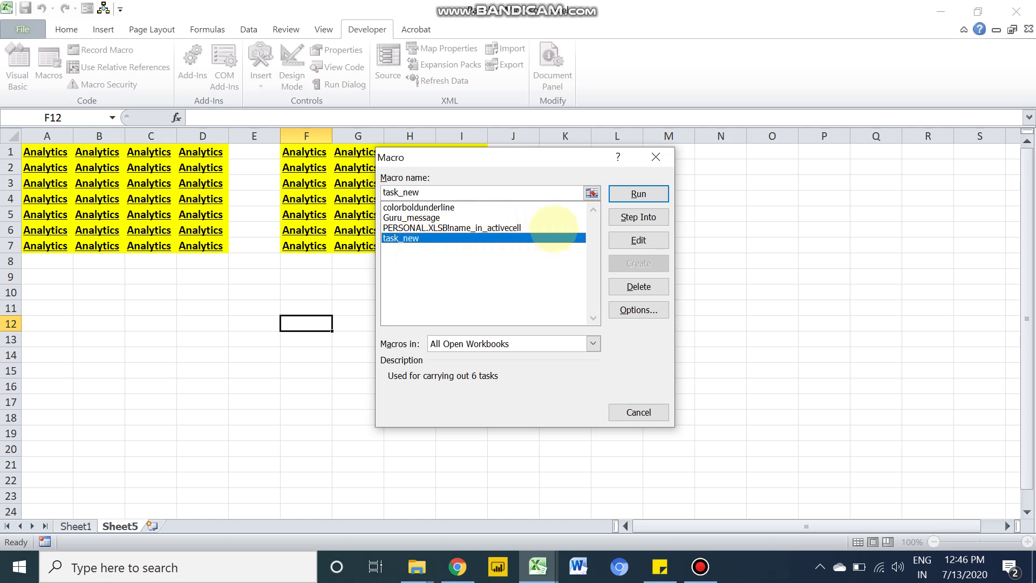
left_click(625, 195)
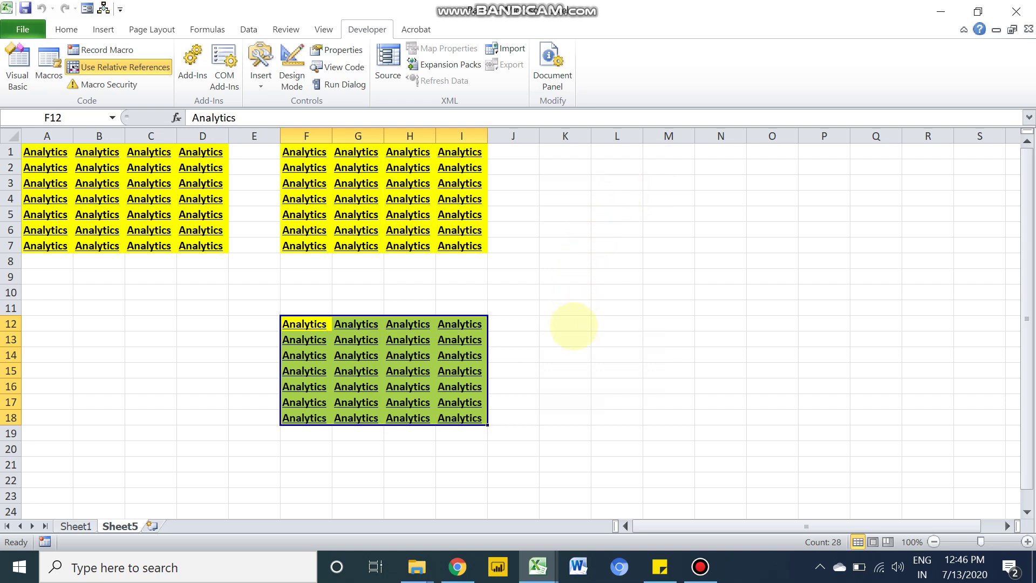
left_click(572, 324)
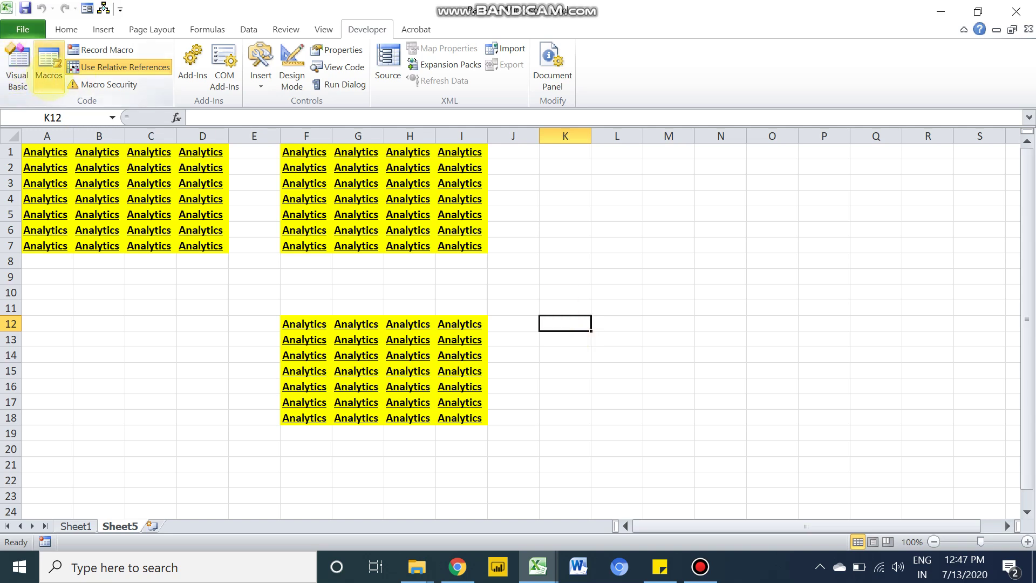
- Open task_new's code in the VBA editor from the Macros list
left_click(49, 71)
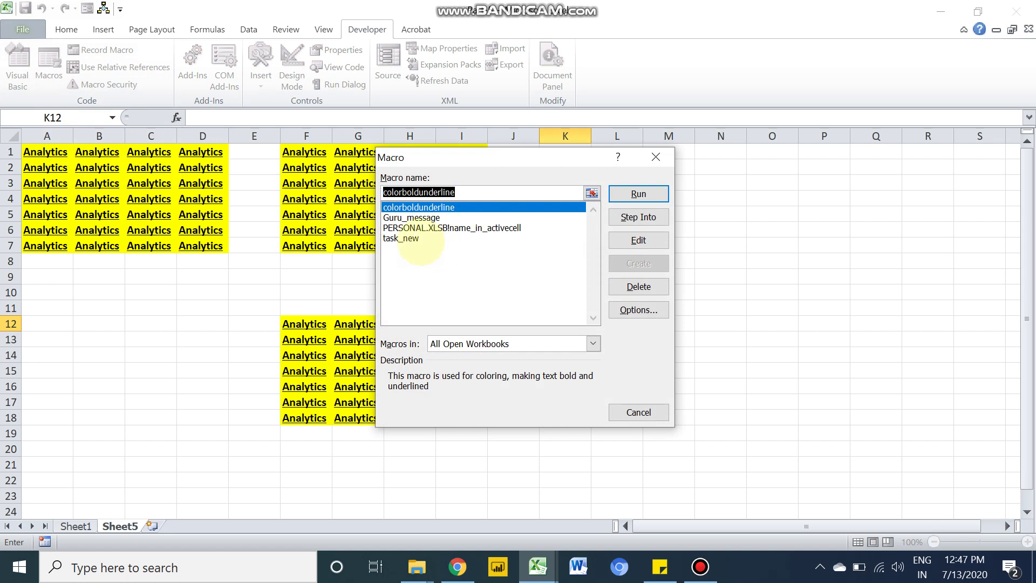
left_click(410, 238)
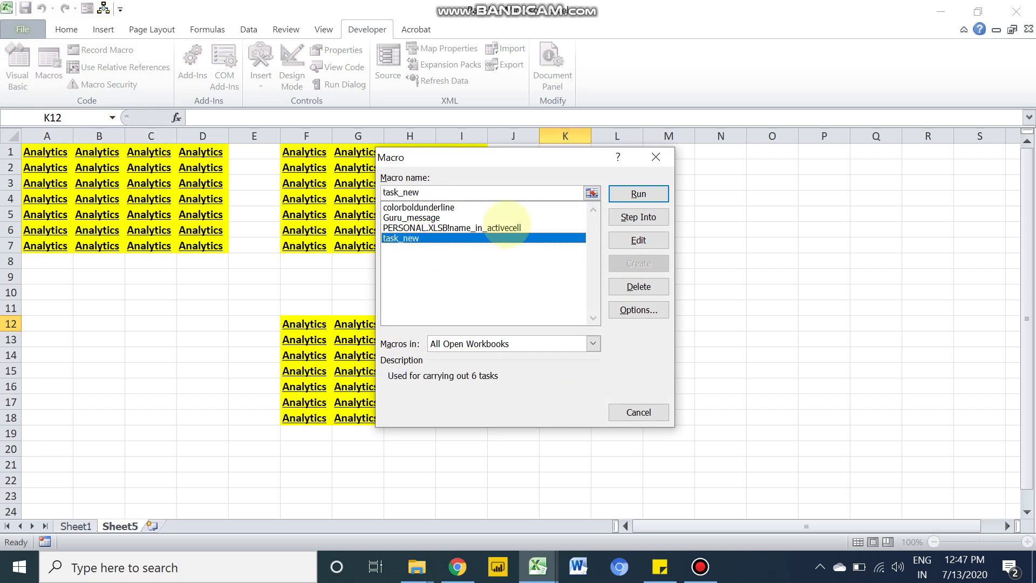
left_click(626, 240)
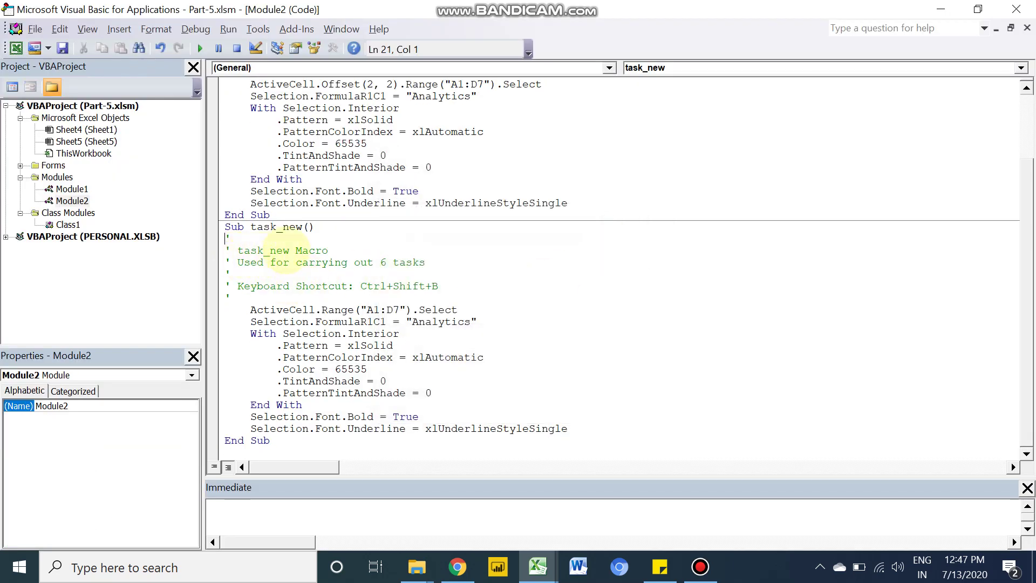
- Review task_new's name, description and shortcut comments and its recorded code body
left_click(334, 249)
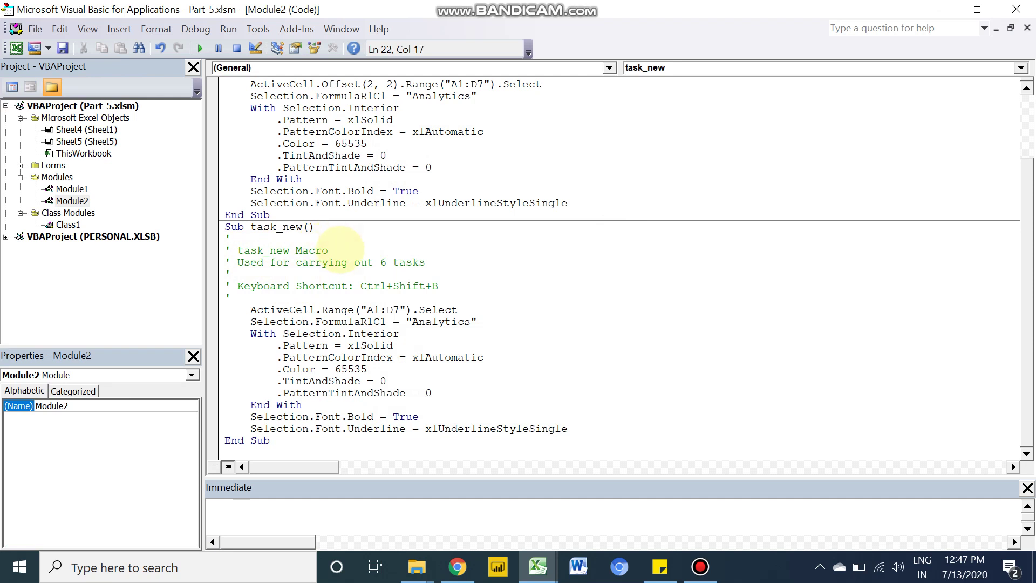
left_click(333, 262)
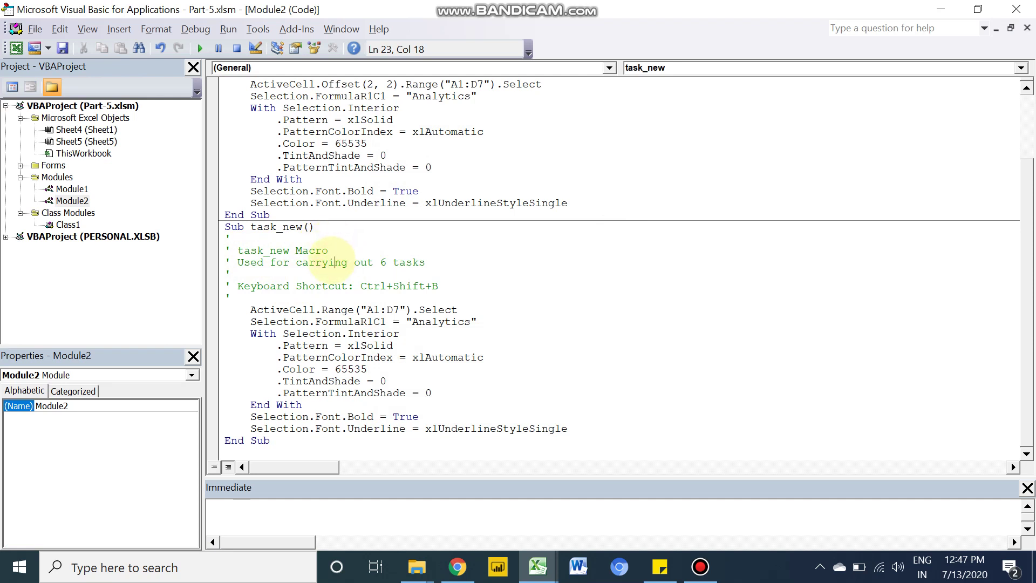
left_click(329, 286)
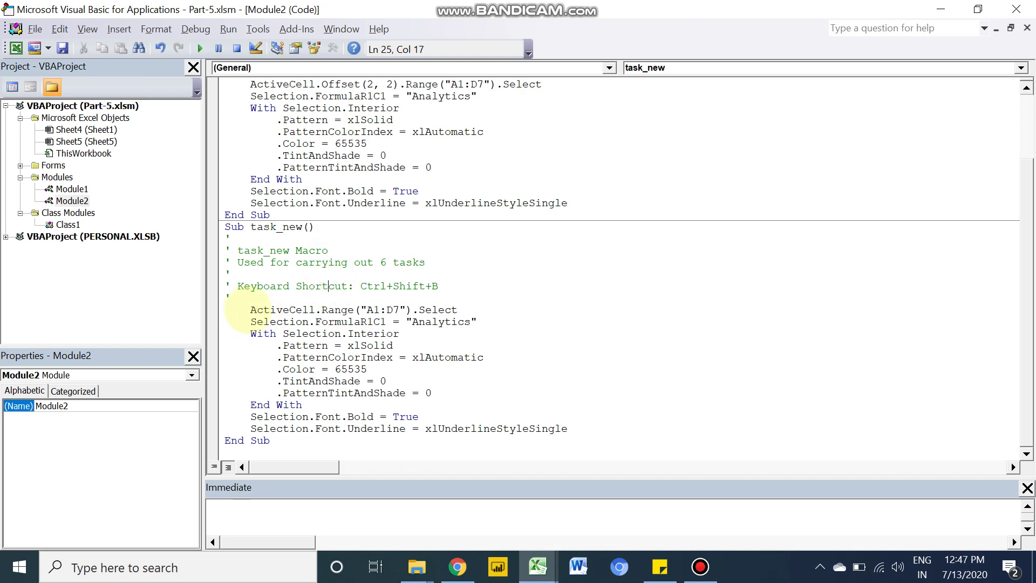
left_click_drag(249, 309, 596, 427)
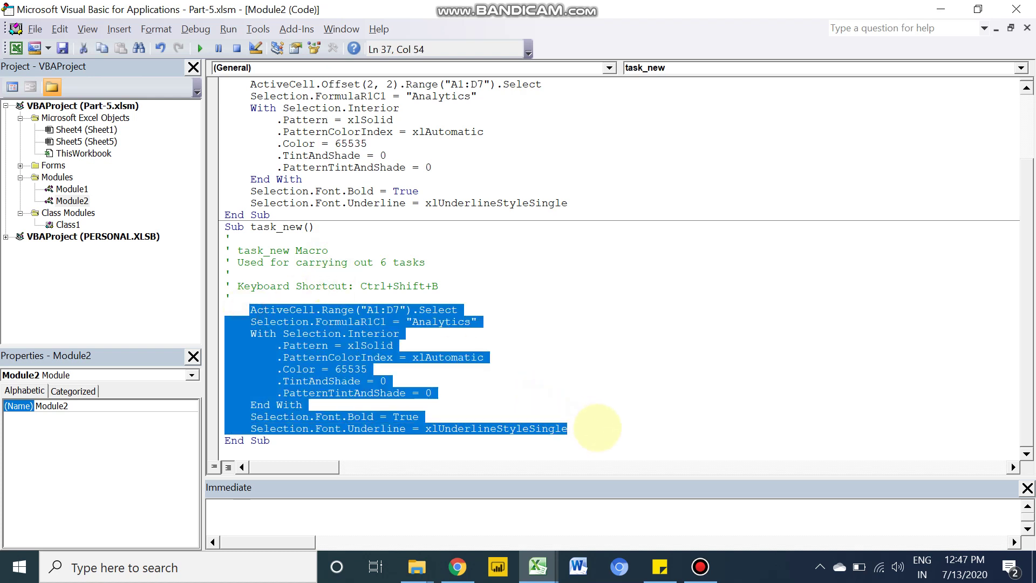
left_click(598, 427)
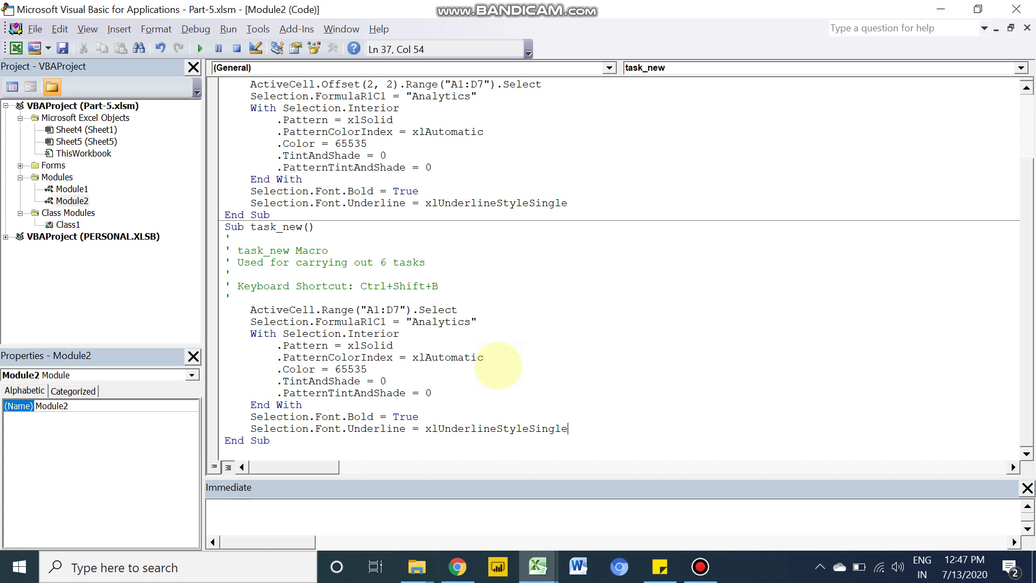
left_click_drag(372, 309, 398, 309)
left_click(397, 322)
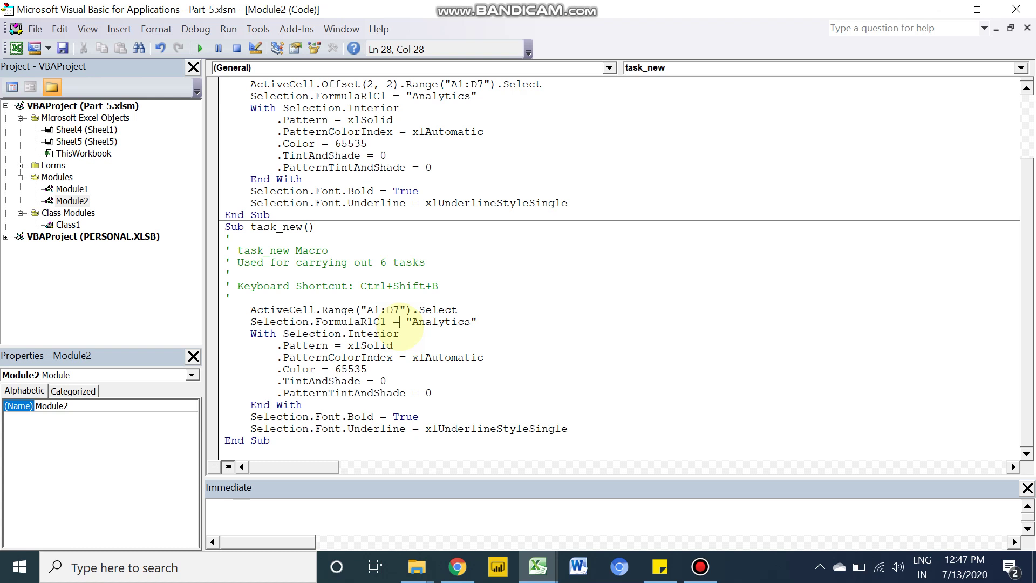
double_click(437, 309)
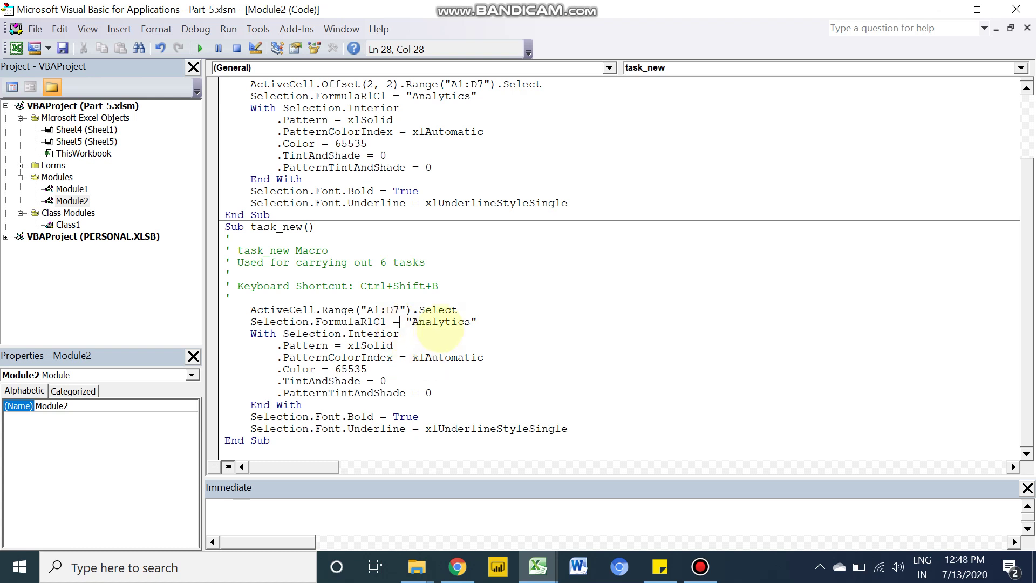
left_click(440, 322)
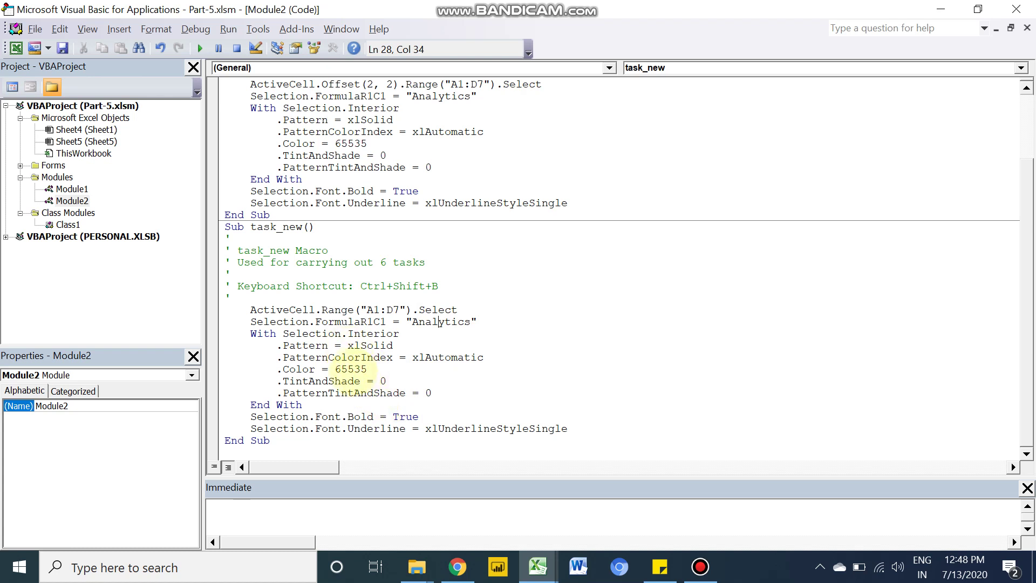
double_click(351, 369)
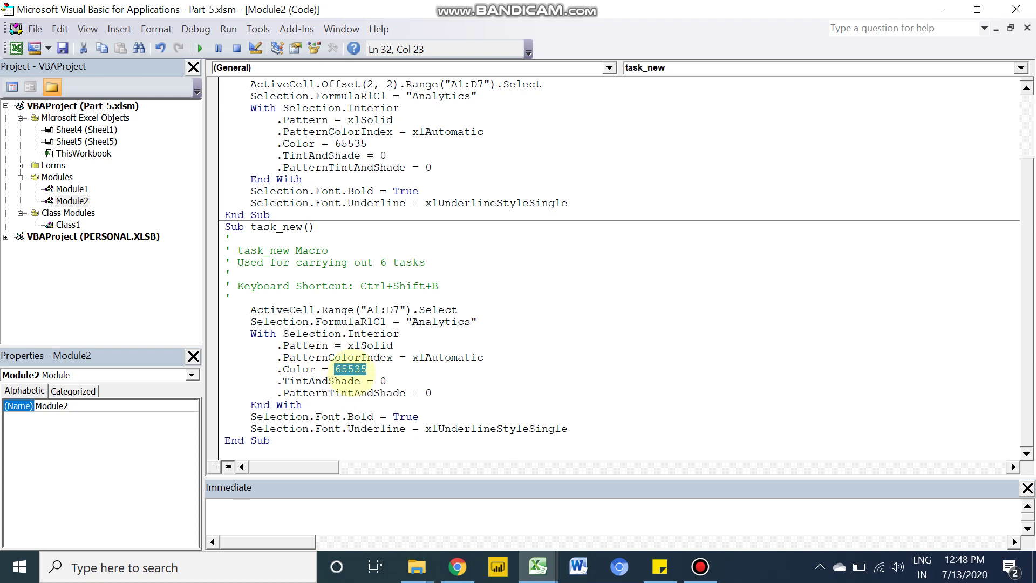
left_click(367, 416)
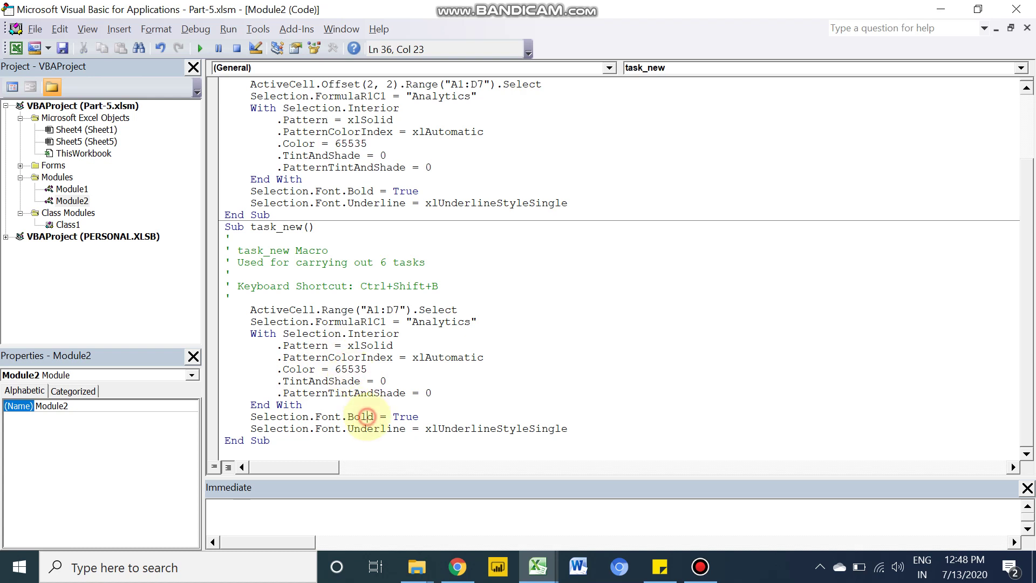
left_click(406, 416)
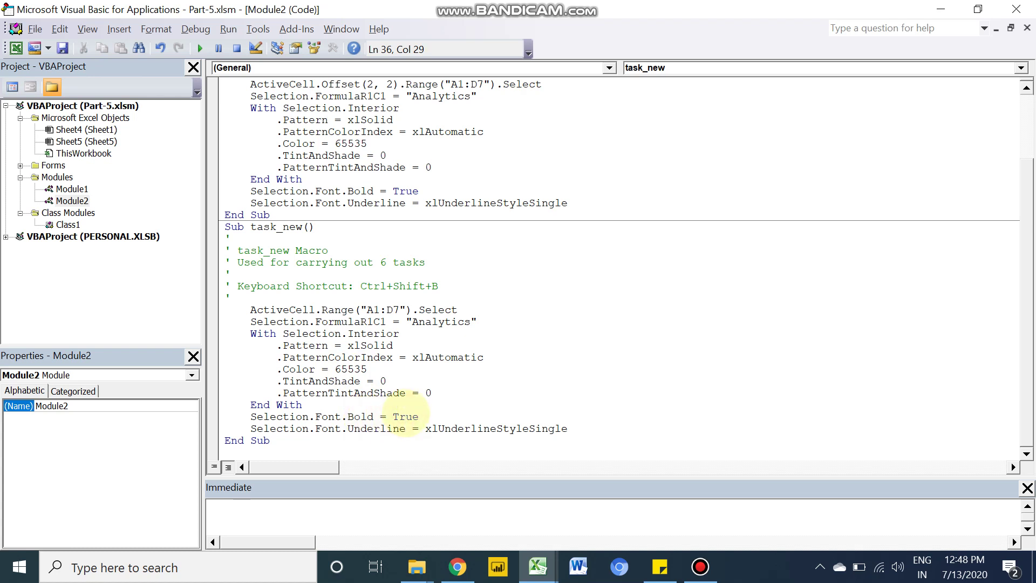
left_click(388, 429)
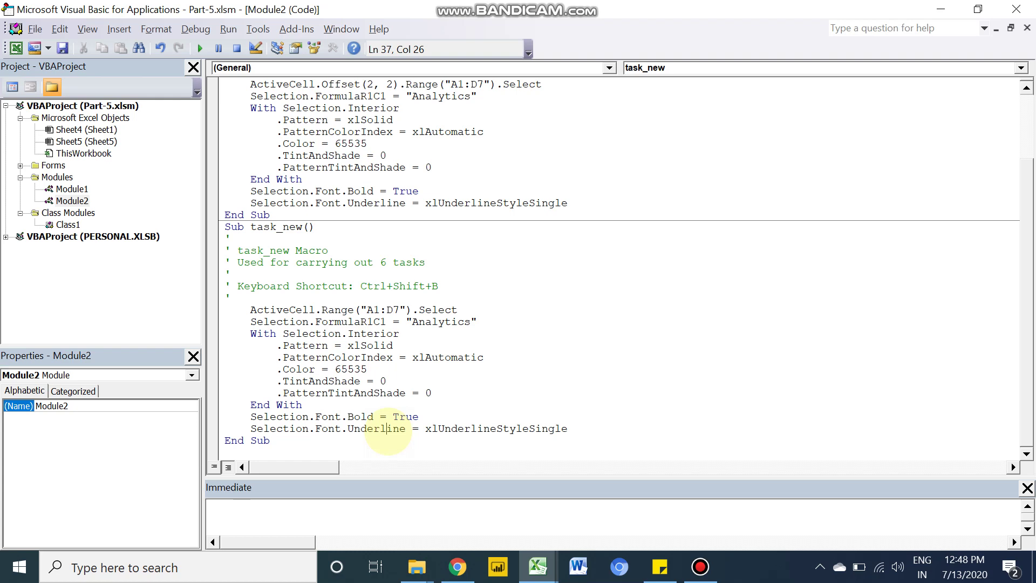
- Leave the VBA editor and bring up Sheet1 with the VBA Series Part 5 agenda slide
key("alt+F11")
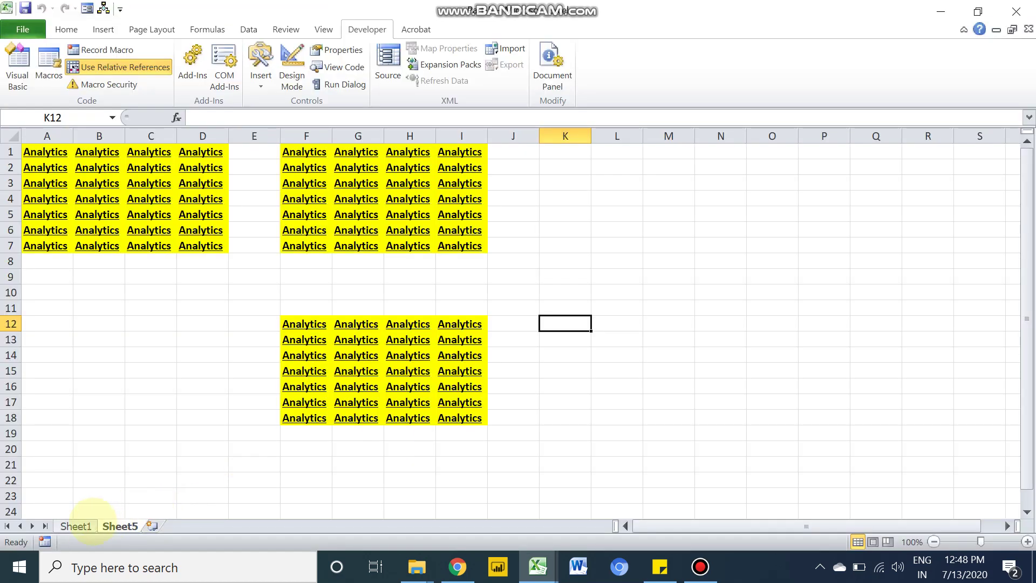
left_click(86, 526)
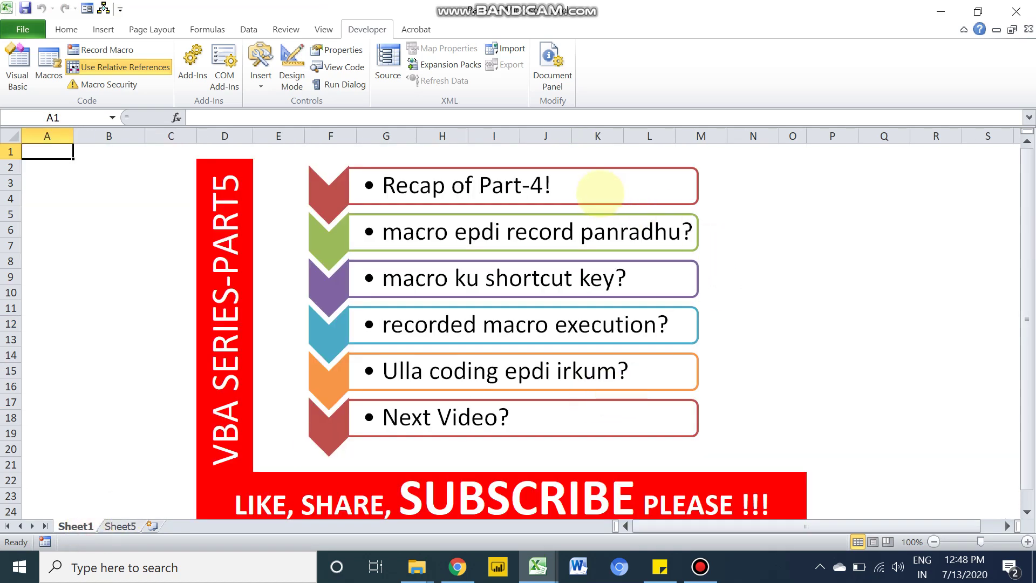